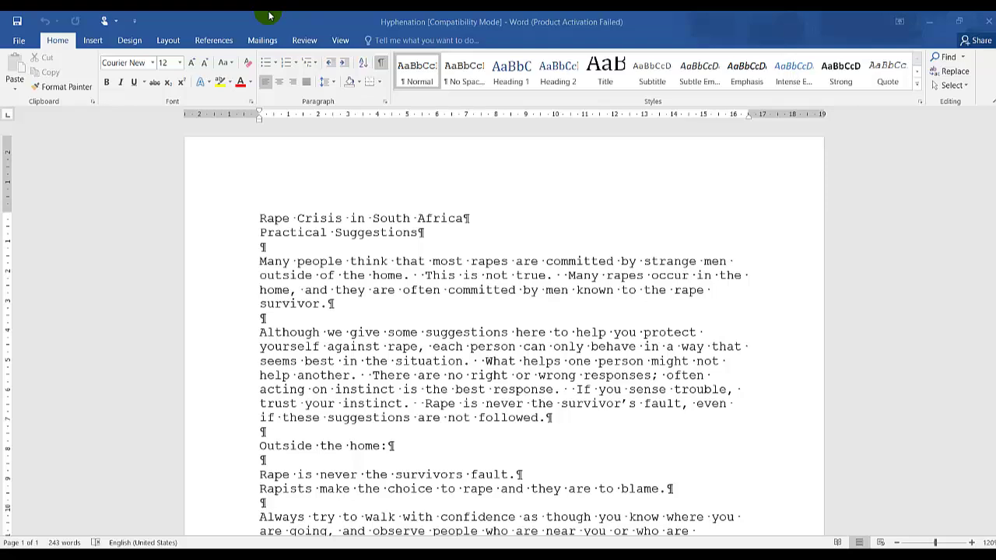
- Insert a page break from the Layout Breaks list before 'Outside the home:'
left_click(380, 256)
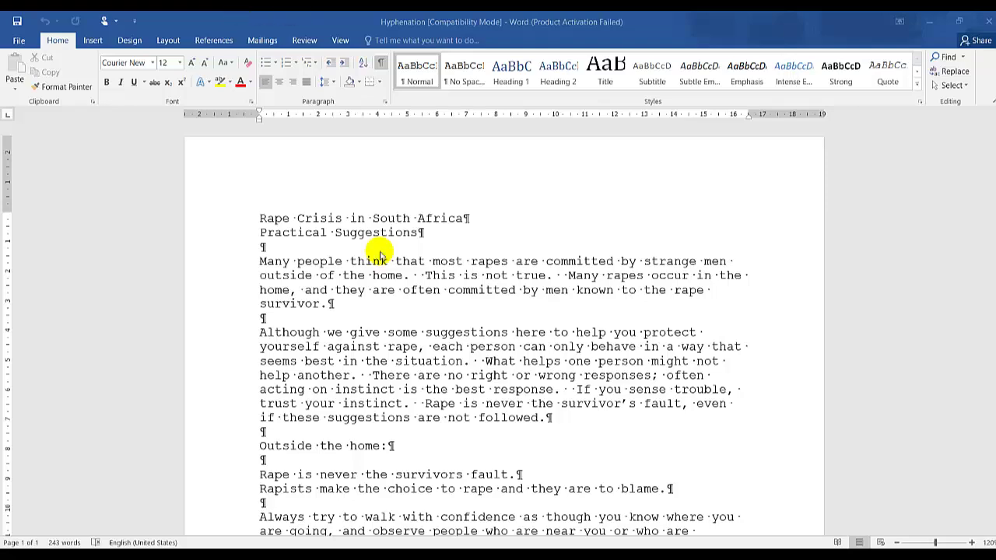
scroll(381, 256, "down", 5)
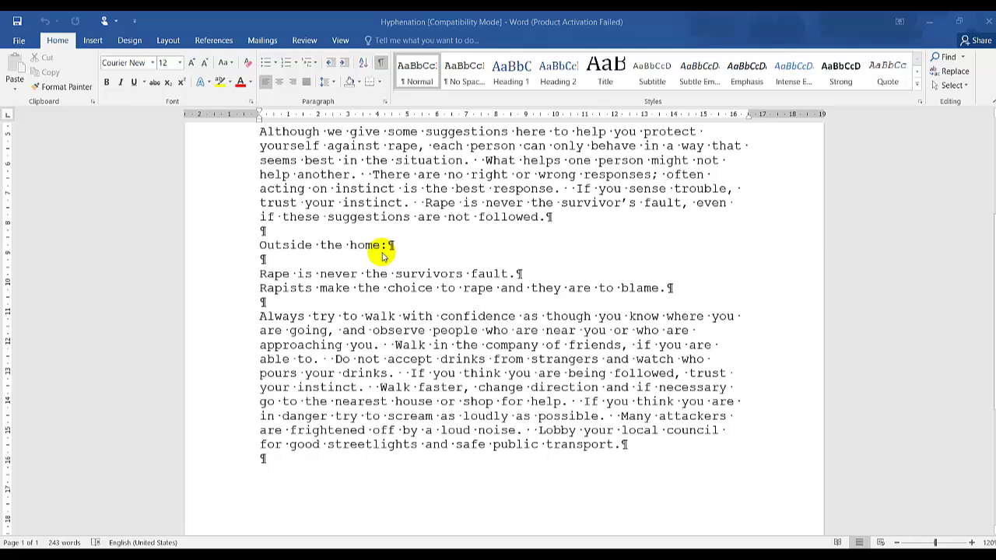
scroll(381, 256, "down", 2)
scroll(381, 256, "down", 5)
scroll(381, 256, "up", 4)
scroll(381, 256, "up", 2)
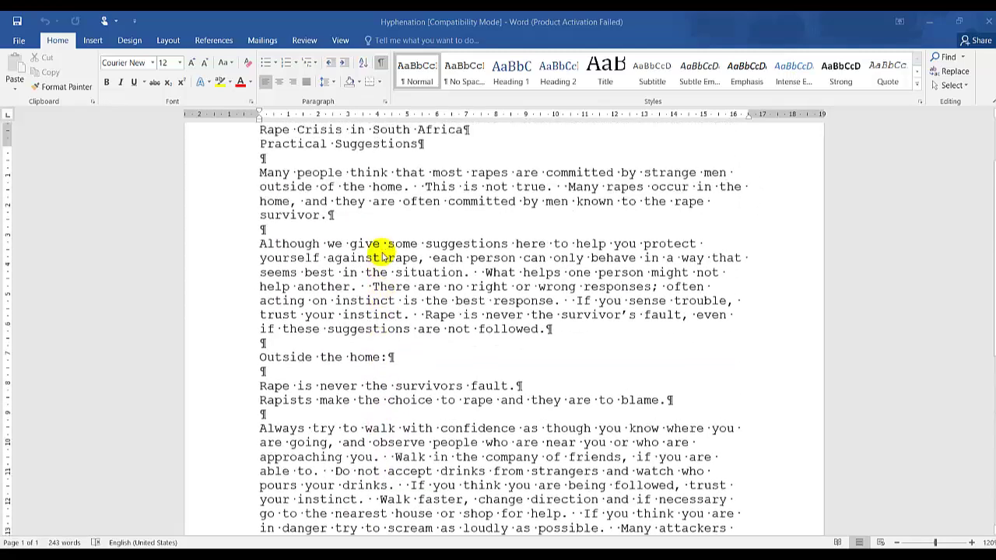
scroll(381, 256, "up", 1)
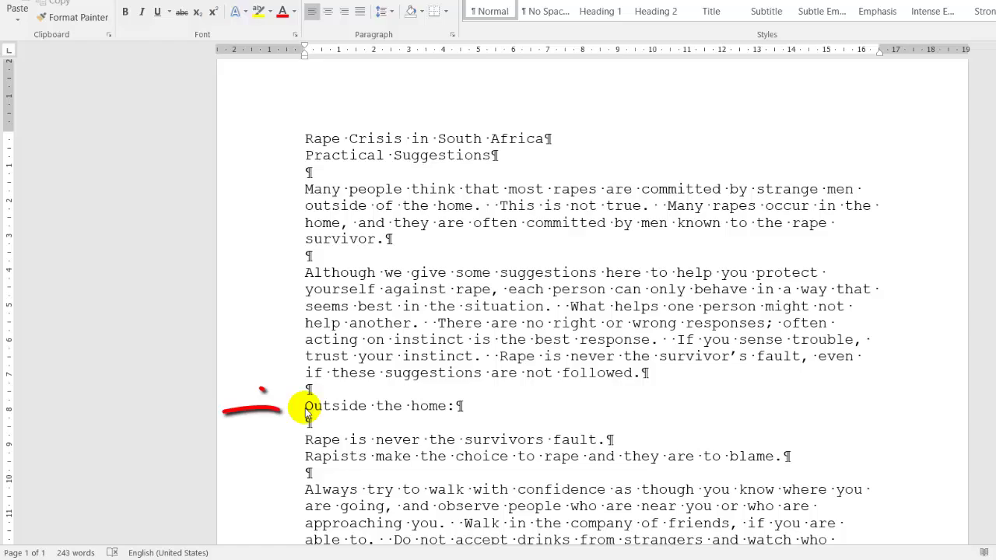
left_click(305, 405)
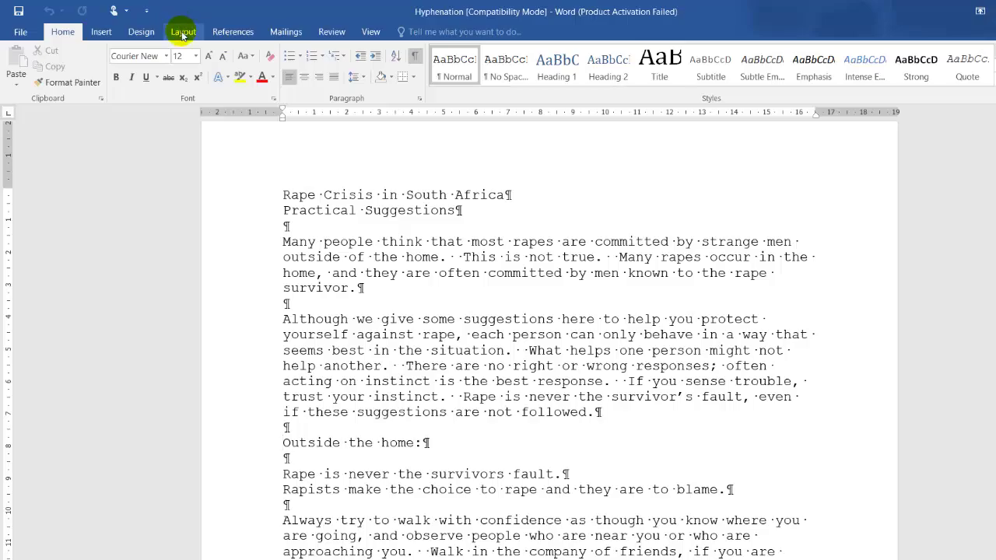
left_click(183, 31)
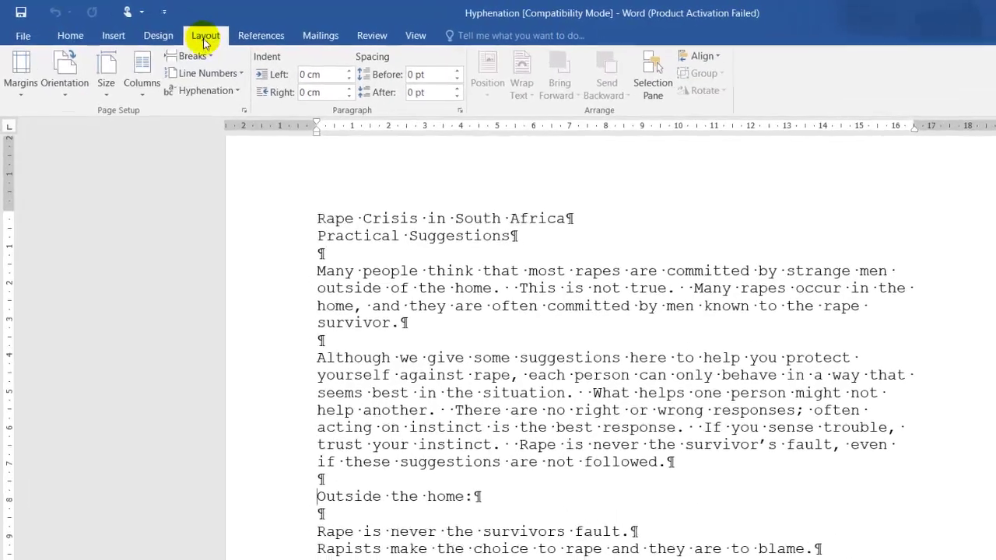
left_click(204, 62)
left_click(253, 124)
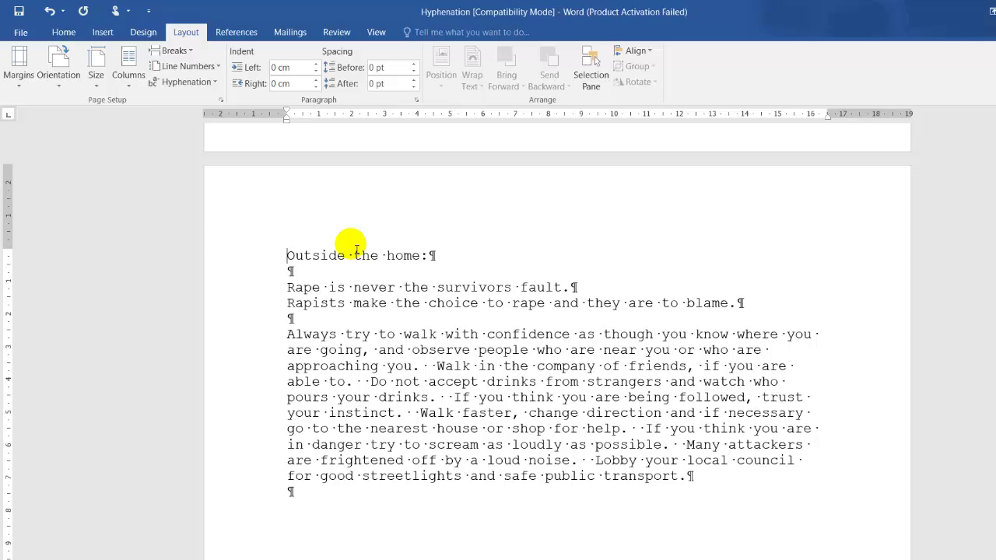
- Delete the page break that was just added
scroll(389, 246, "down", 4)
scroll(366, 247, "up", 5)
scroll(354, 246, "up", 3)
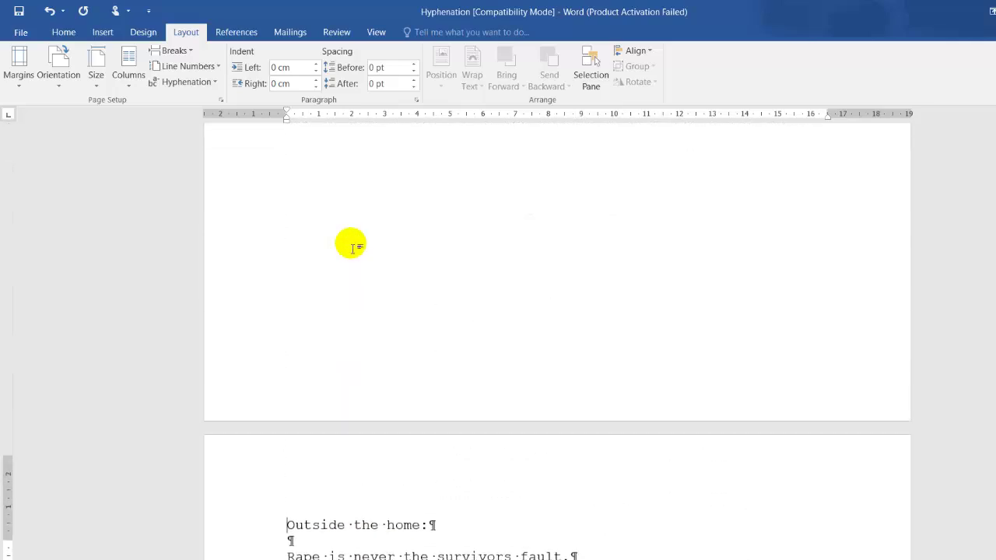
scroll(354, 247, "up", 3)
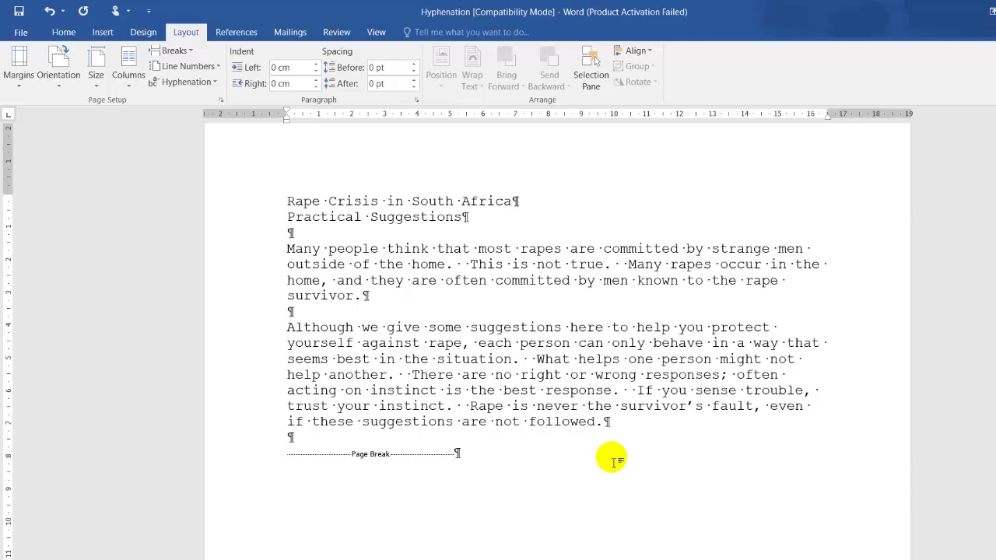
key("Delete")
key("Delete")
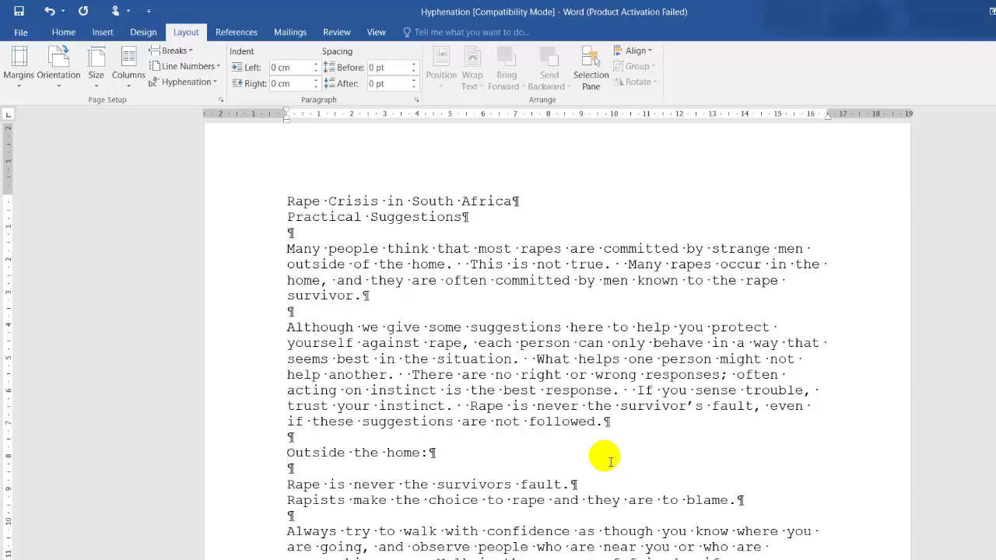
- Re-insert a page break before 'Outside the home:' using Insert > Page Break
scroll(343, 455, "down", 4)
scroll(342, 455, "up", 3)
scroll(348, 458, "up", 2)
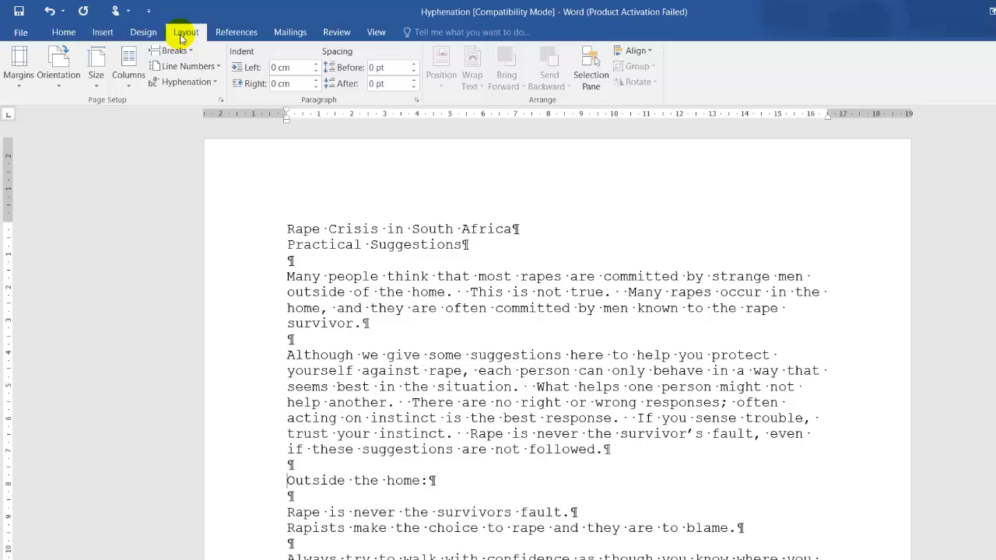
left_click(102, 37)
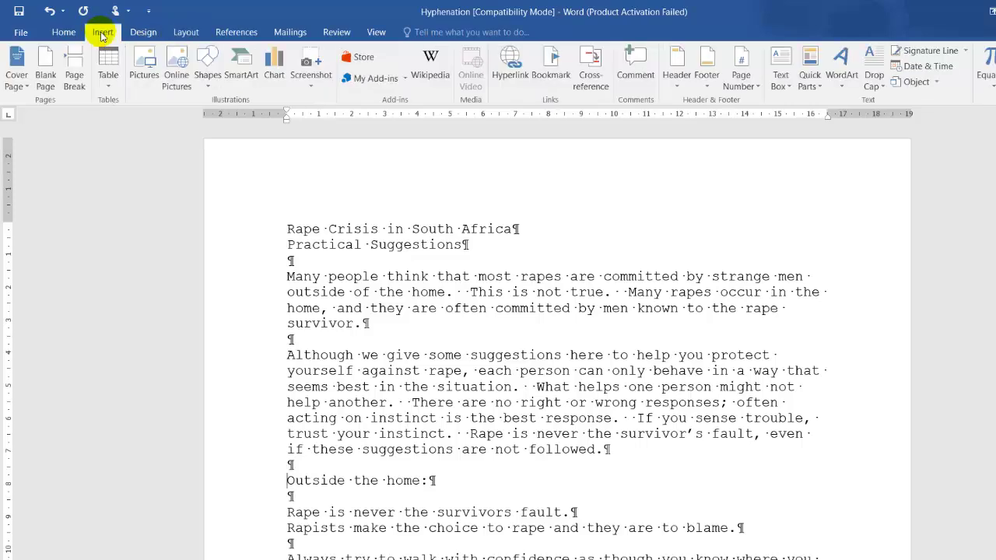
left_click(76, 73)
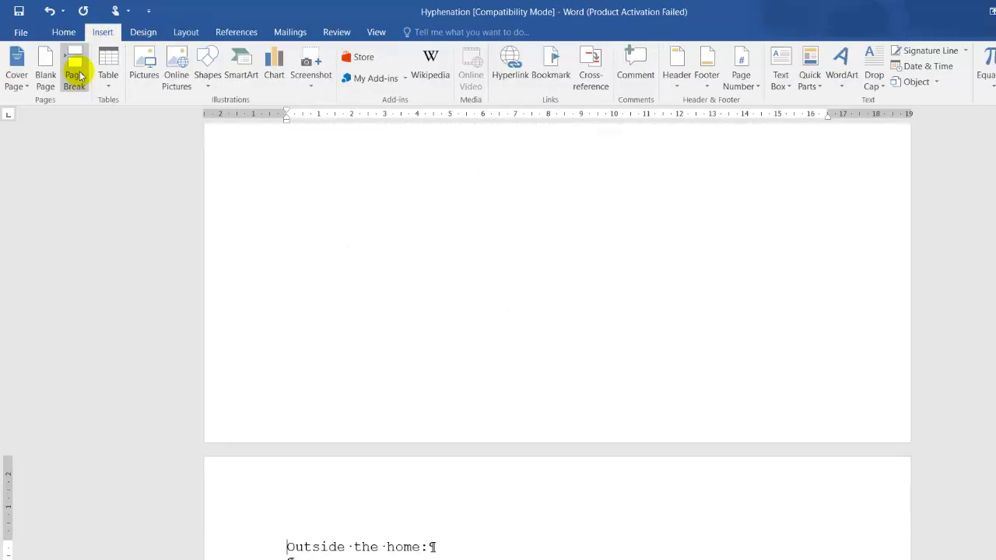
scroll(472, 387, "up", 2)
scroll(472, 387, "up", 3)
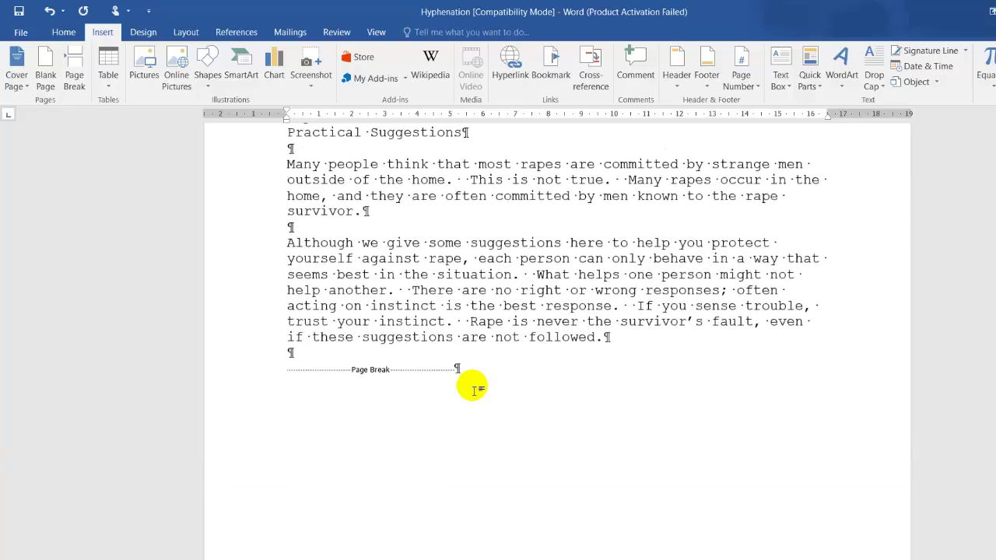
scroll(473, 389, "up", 3)
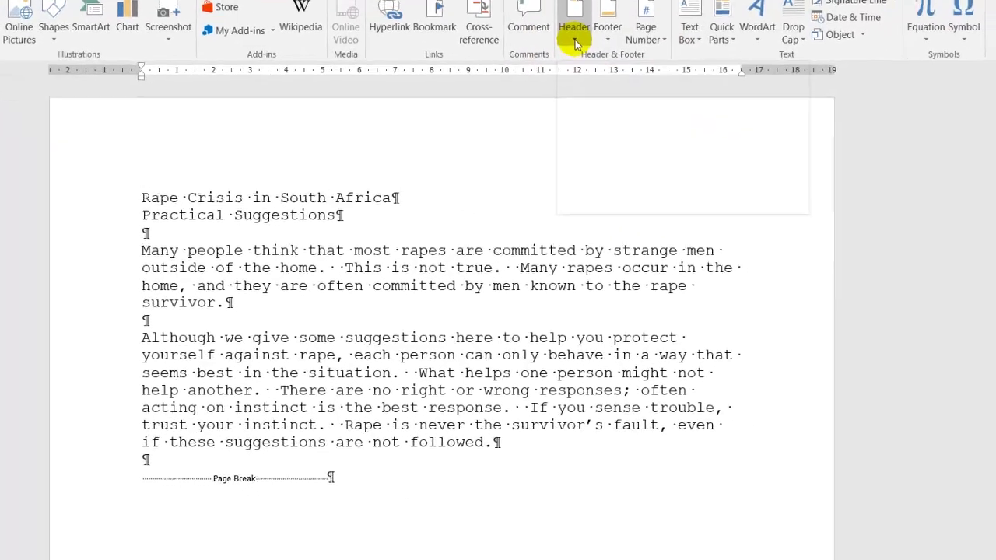
- Add a blank header reading NAME, STUDENT NO and SURNAME, separated by tabs
left_click(576, 44)
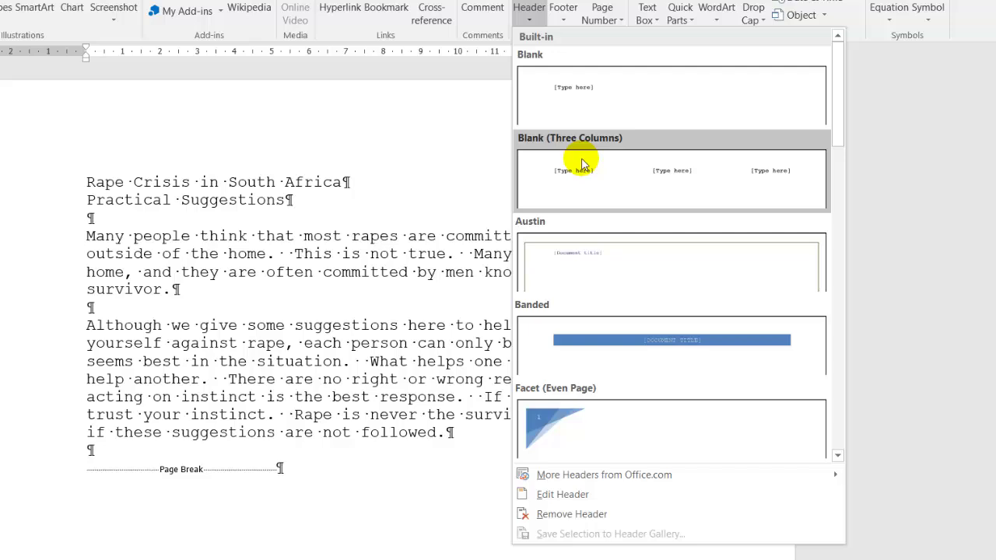
left_click(587, 98)
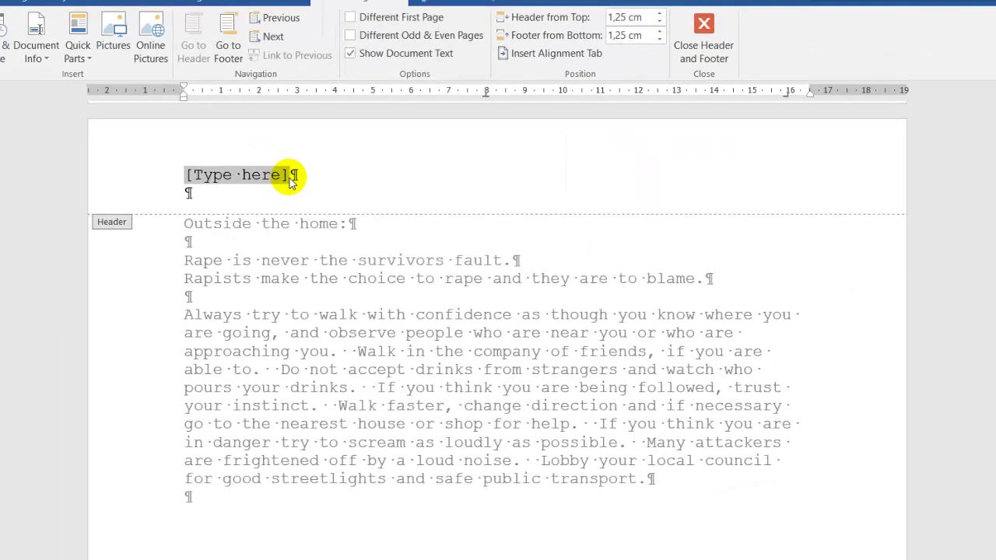
key("Delete")
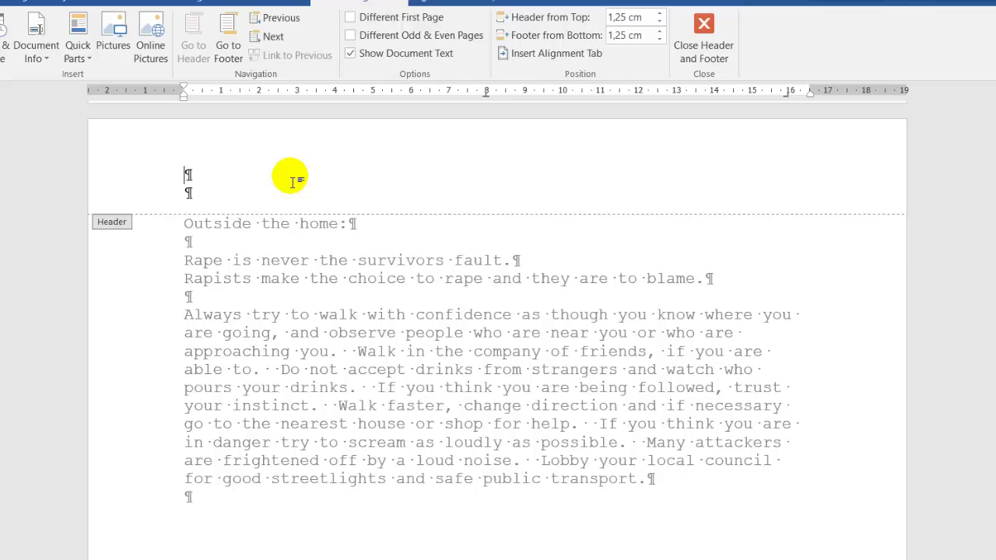
type("NAME")
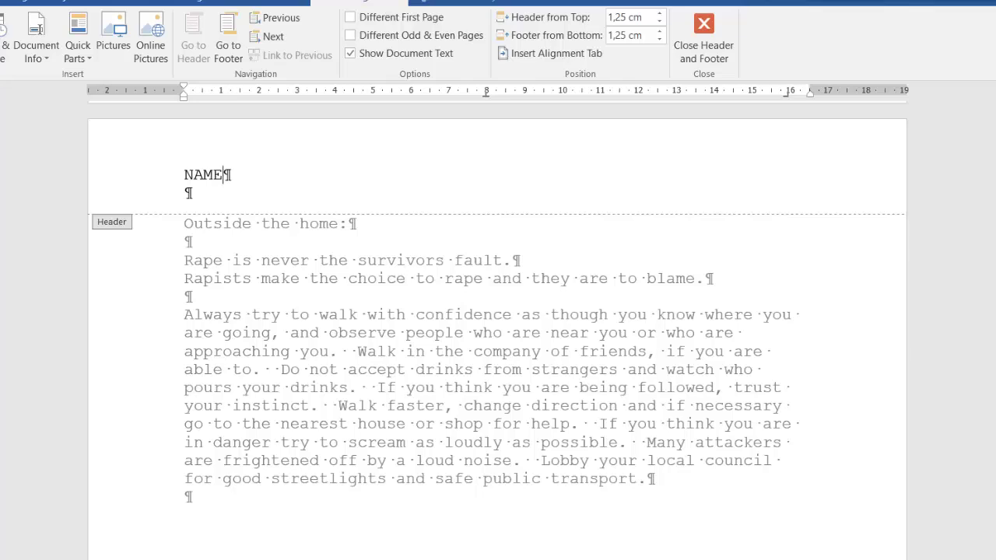
key("Tab")
type("STU")
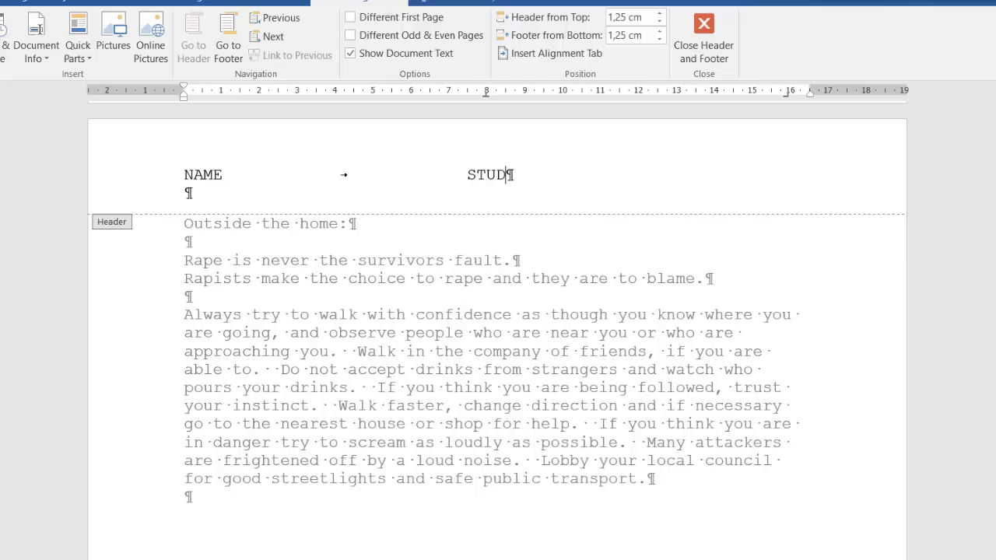
type("DENT NO")
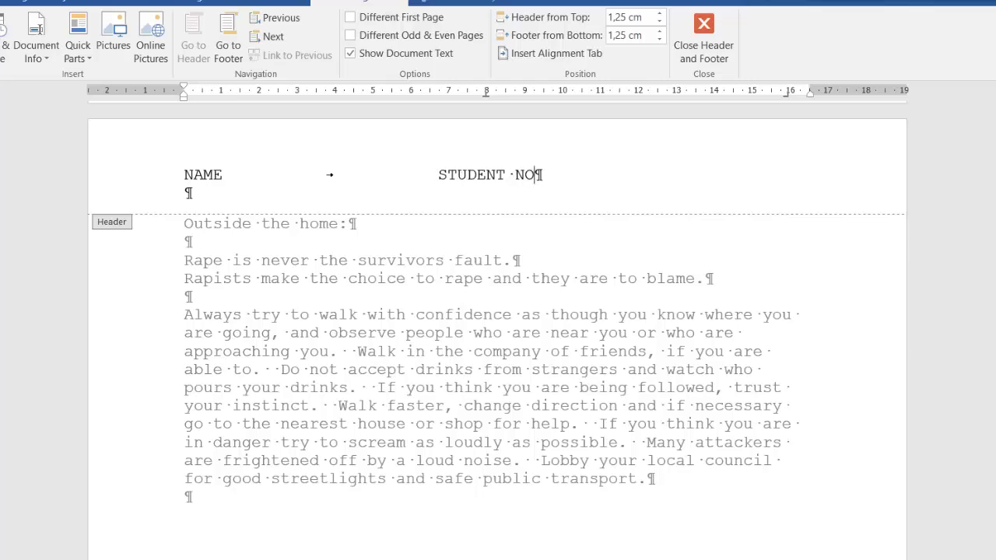
key("Tab")
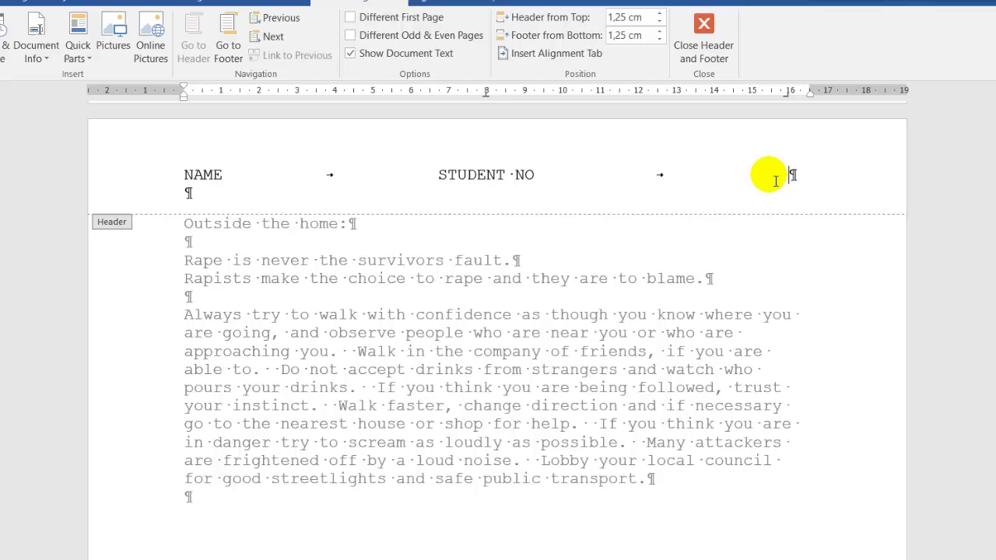
type("S")
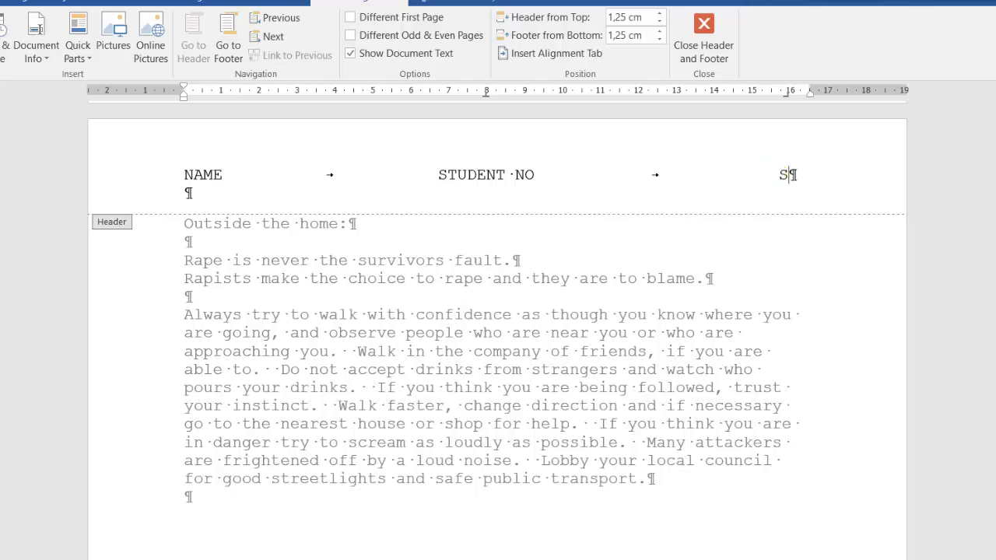
type("URNAME")
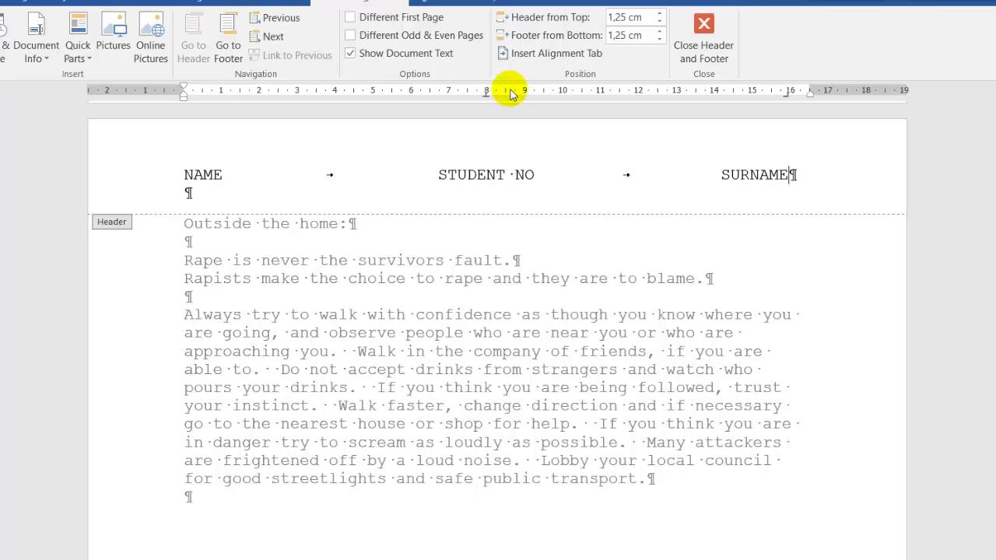
- Exit header editing back to the body text and scroll to the end of page two
left_click(704, 33)
double_click(656, 171)
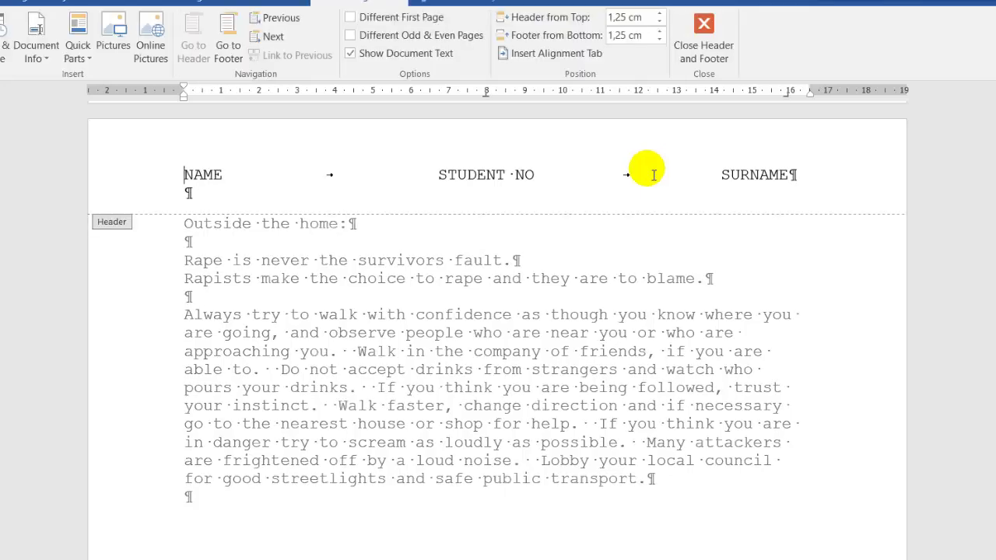
double_click(594, 329)
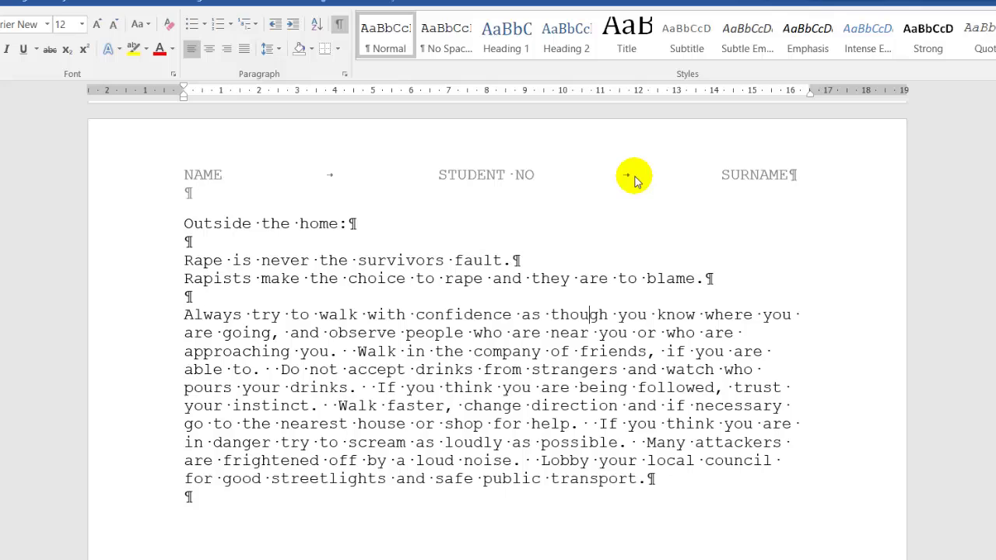
double_click(635, 177)
key("Escape")
scroll(487, 233, "down", 5)
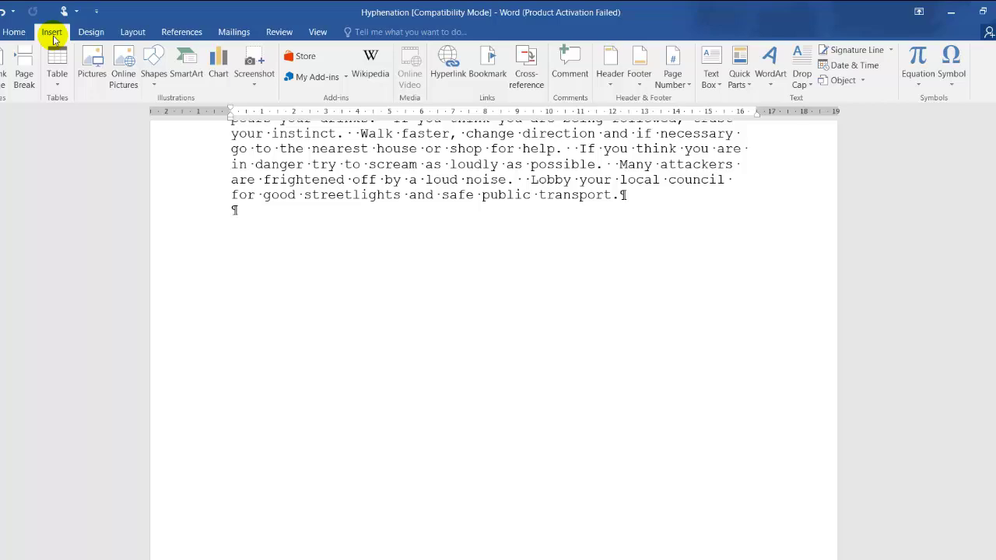
- Insert a Plain Number 3 page number at the bottom right of the page
left_click(672, 68)
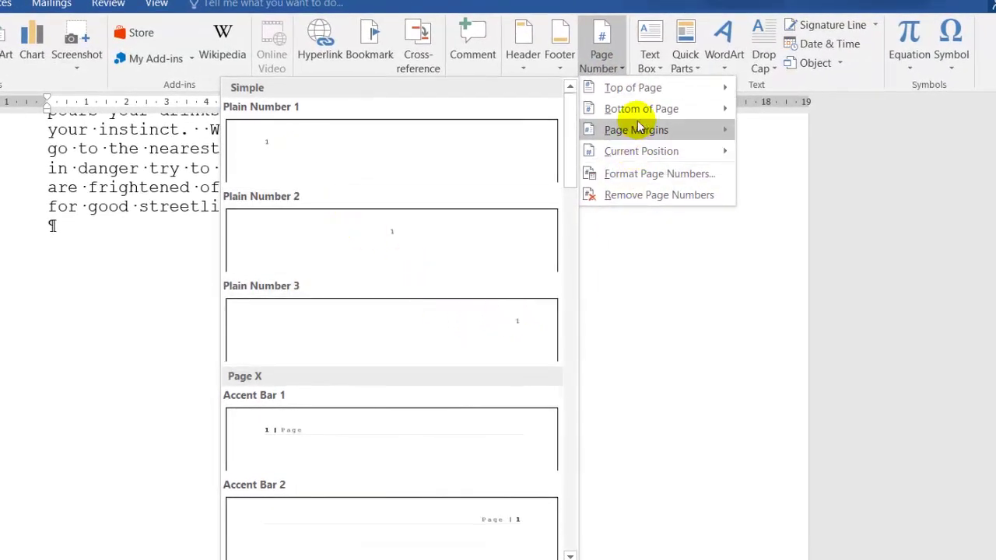
mouse_move(641, 109)
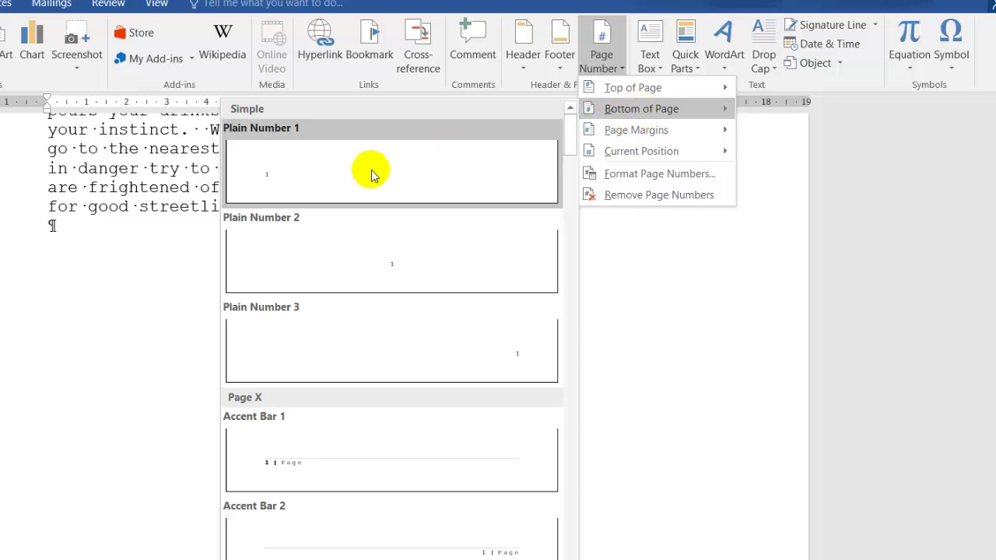
left_click(469, 354)
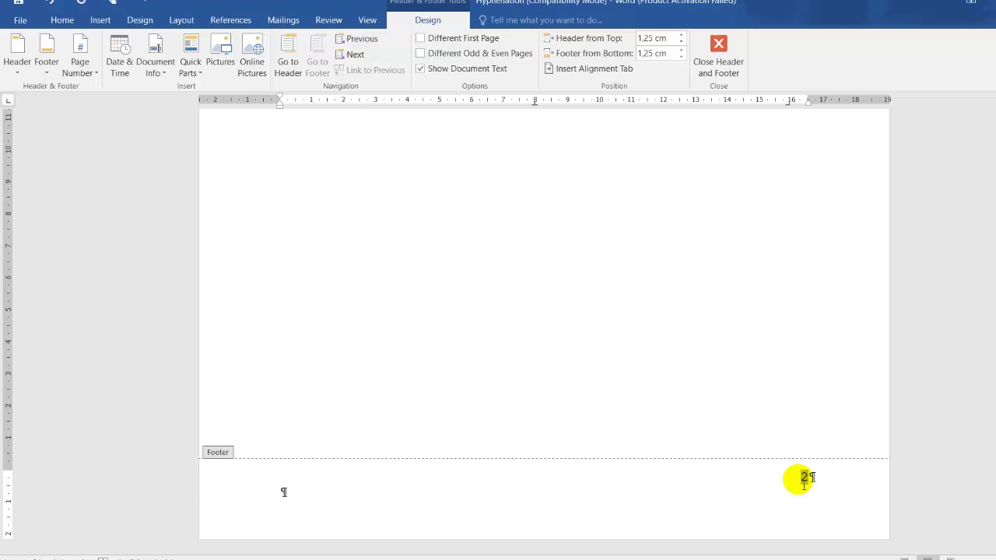
- Type FOOTER LEFT and FOOTER CEN before the footer page number, tabbing it to the right edge
left_click(804, 487)
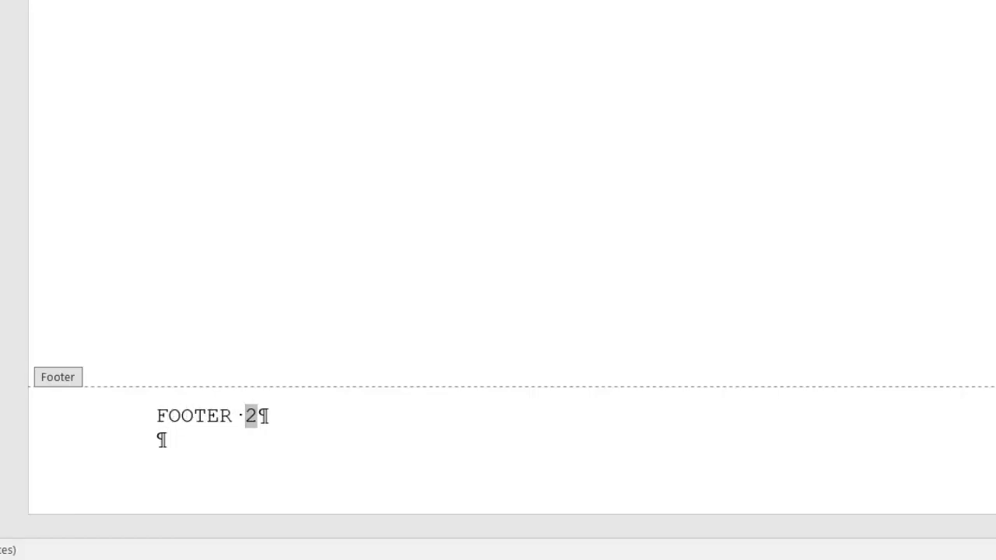
type("LEFT")
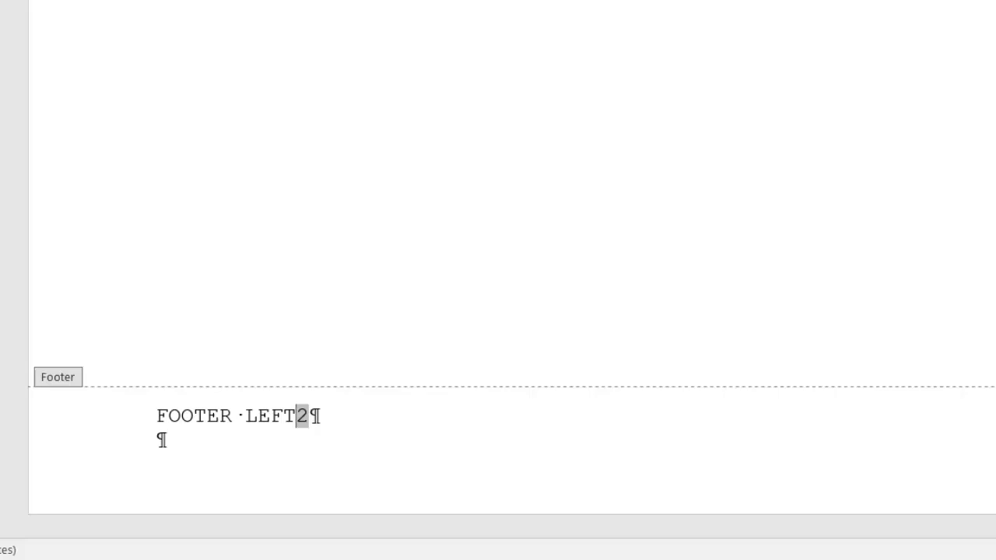
key("Tab")
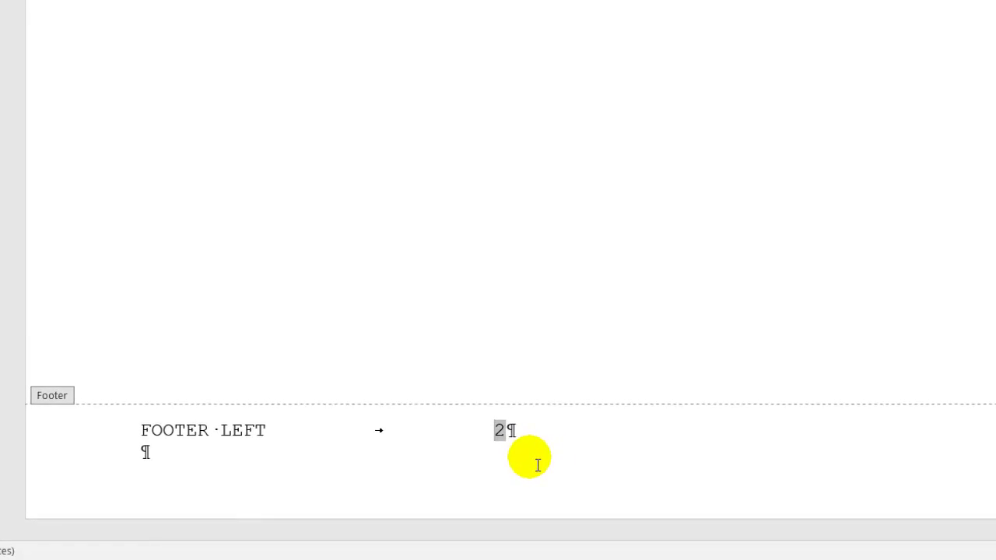
type("G")
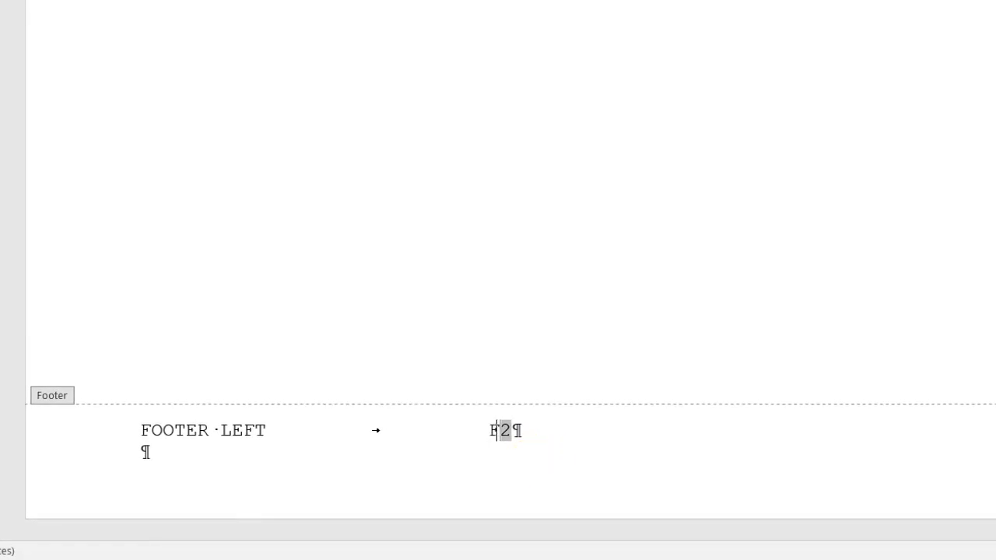
type("OOTER C")
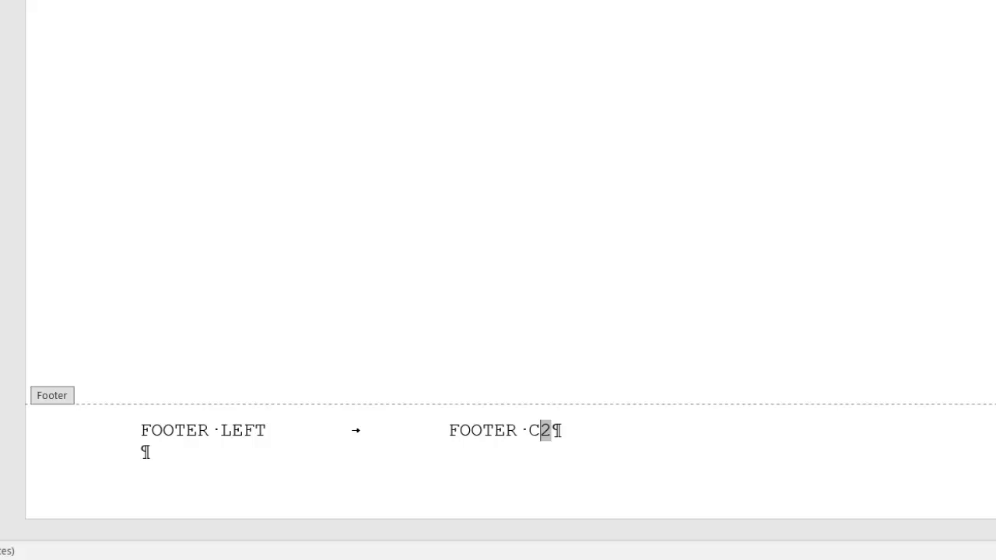
type("EN")
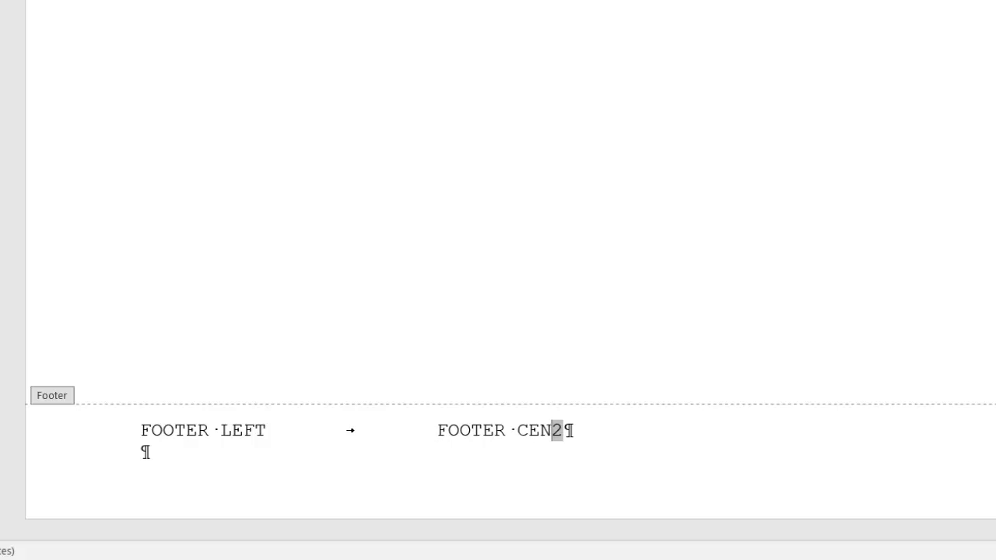
key("Tab")
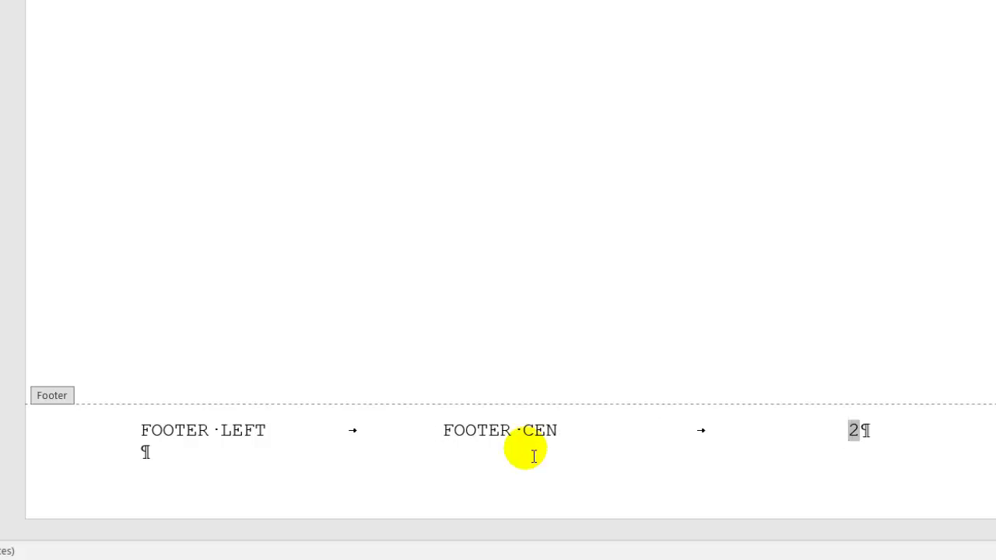
double_click(854, 432)
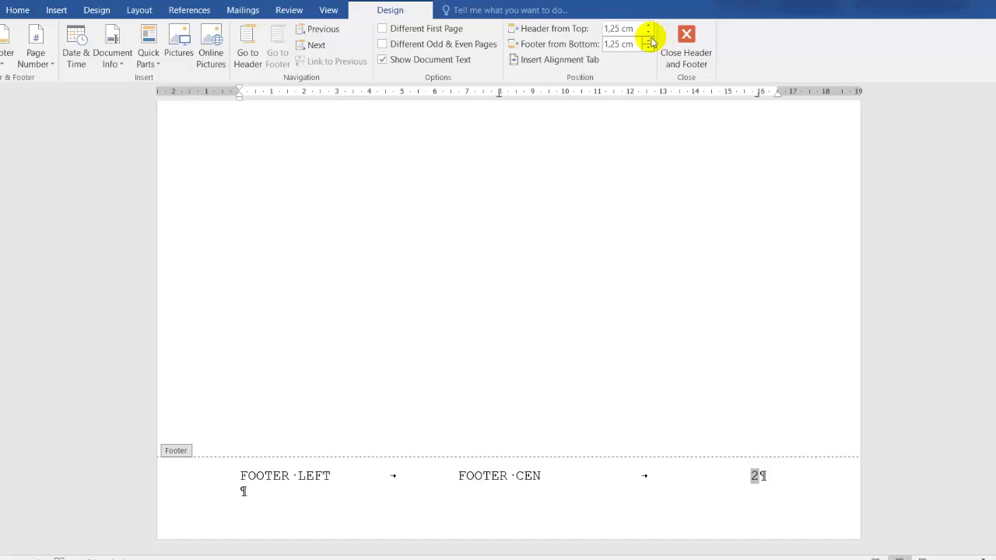
- Close the footer and scroll both pages to check the headers and page numbers 1 and 2
left_click(687, 41)
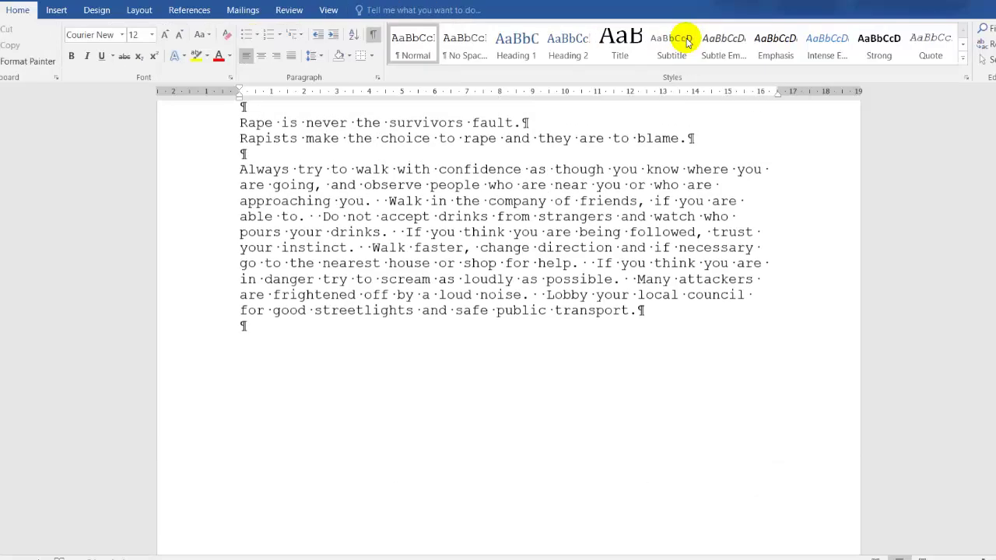
scroll(580, 212, "up", 3)
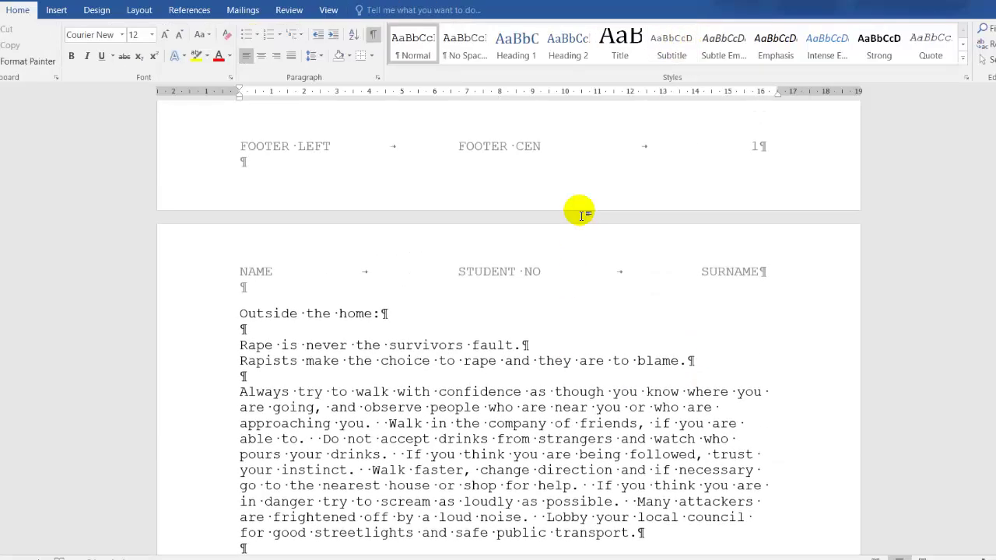
scroll(580, 212, "up", 10)
scroll(580, 211, "up", 6)
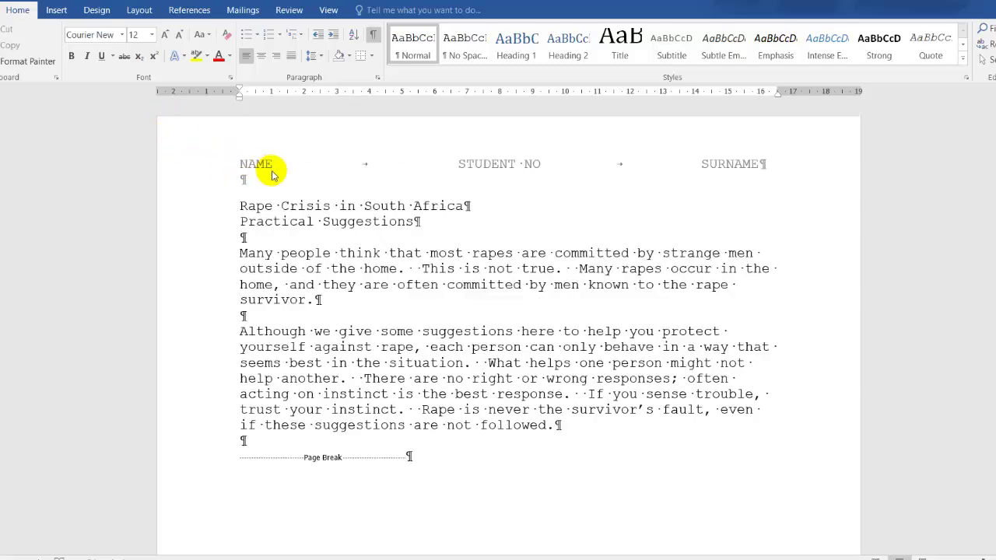
scroll(539, 257, "down", 2)
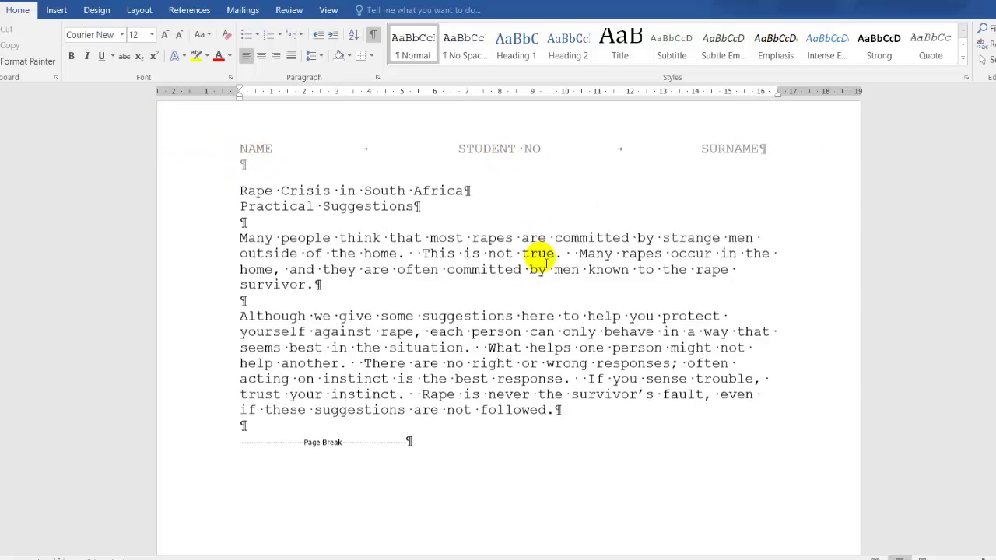
scroll(537, 267, "down", 10)
scroll(541, 272, "down", 5)
scroll(541, 272, "down", 1)
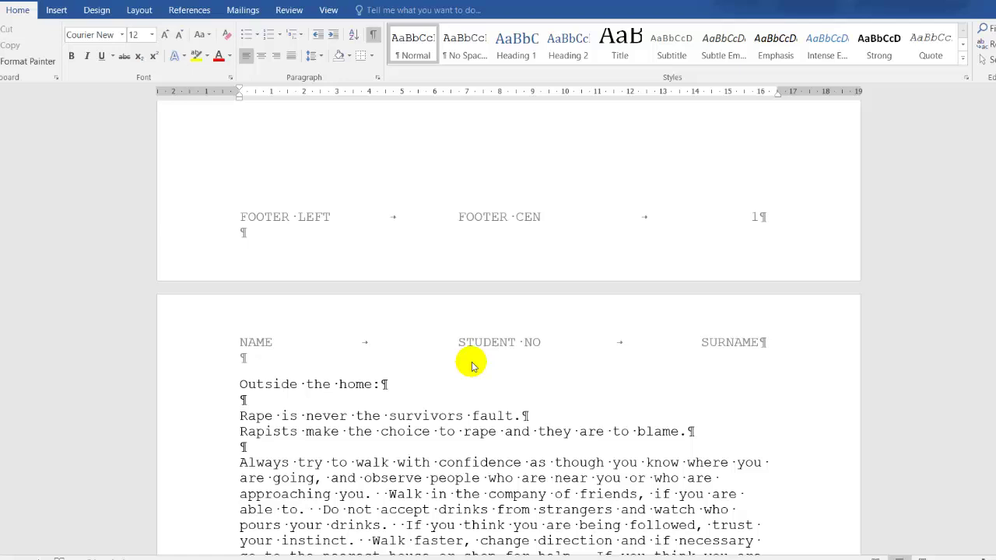
scroll(593, 278, "up", 5)
scroll(592, 278, "up", 3)
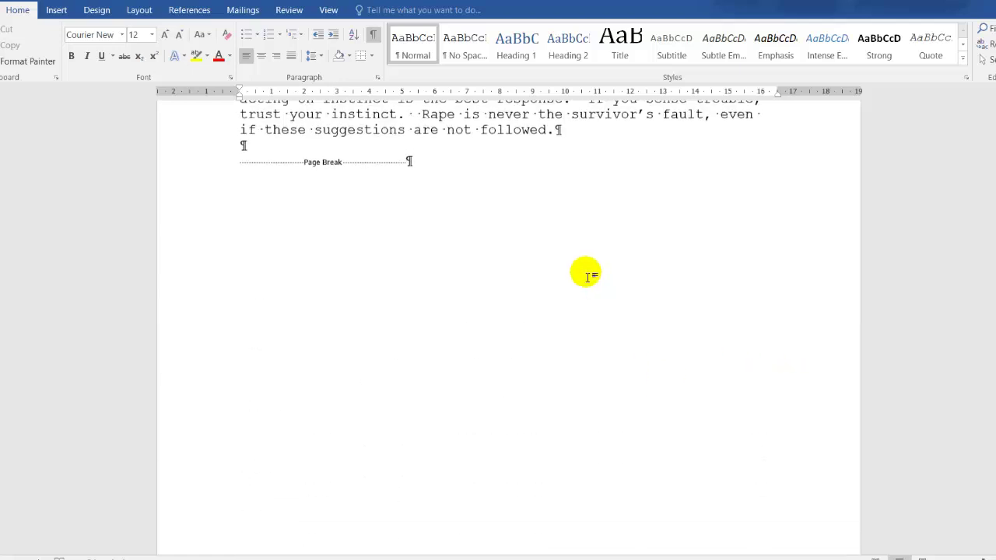
scroll(593, 278, "down", 5)
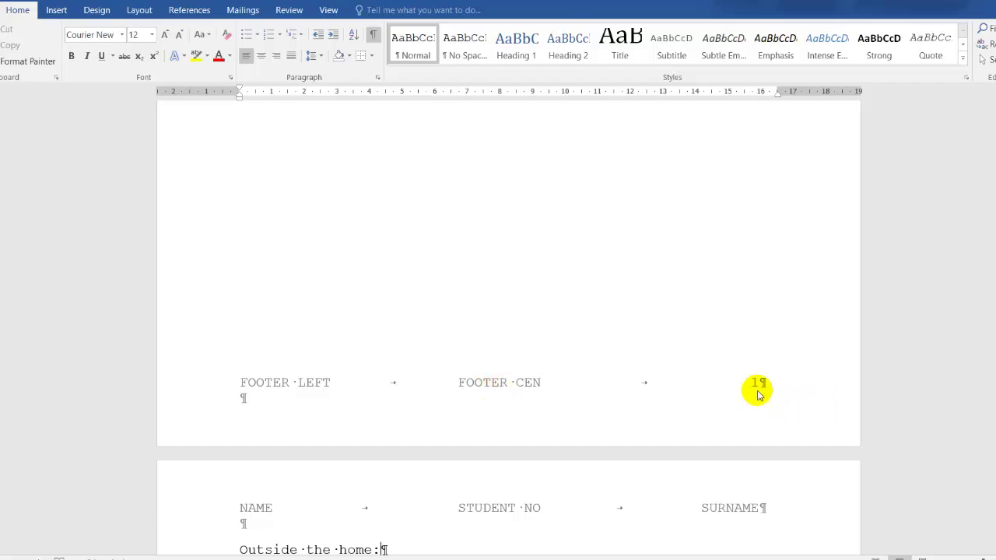
scroll(759, 394, "down", 3)
scroll(758, 394, "down", 5)
scroll(759, 394, "down", 5)
scroll(761, 395, "down", 7)
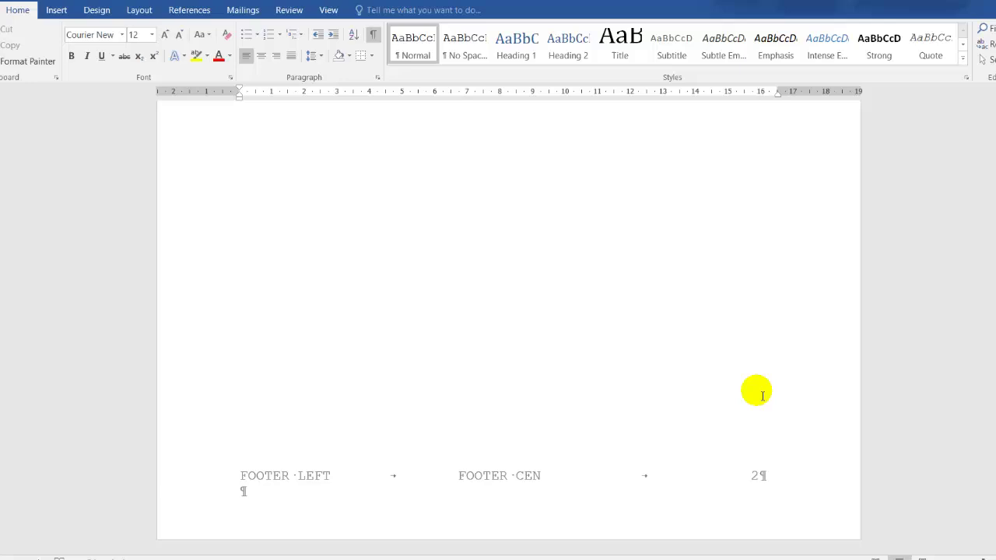